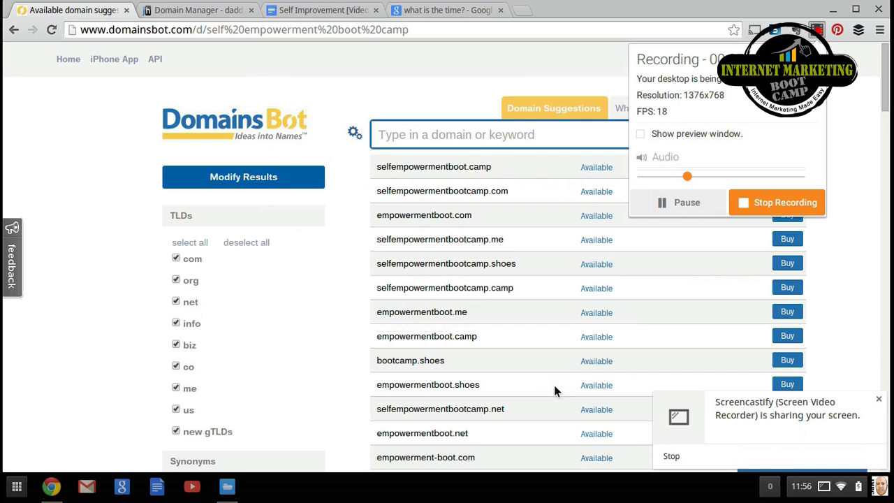
Refresh the time search, then get DomainsBot suggestions for 'self empowerment boot camp'
{"action": "left_click", "coordinate": [431, 8]}
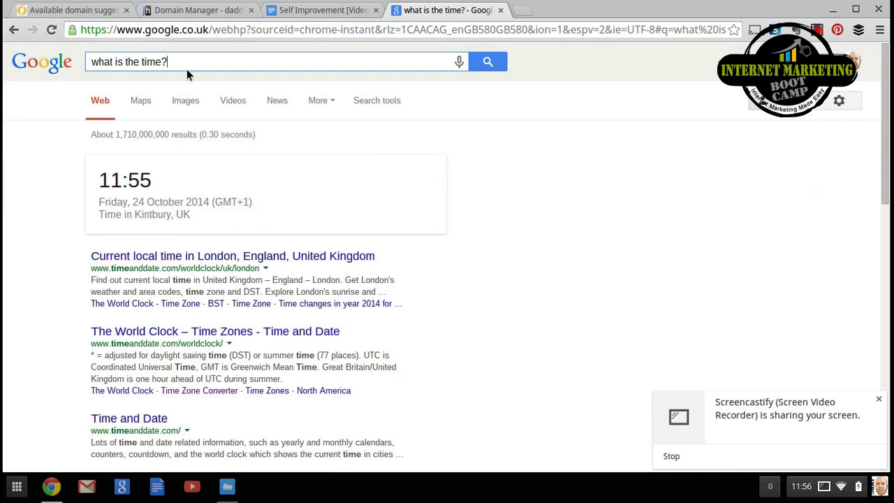
{"action": "key", "text": "Return"}
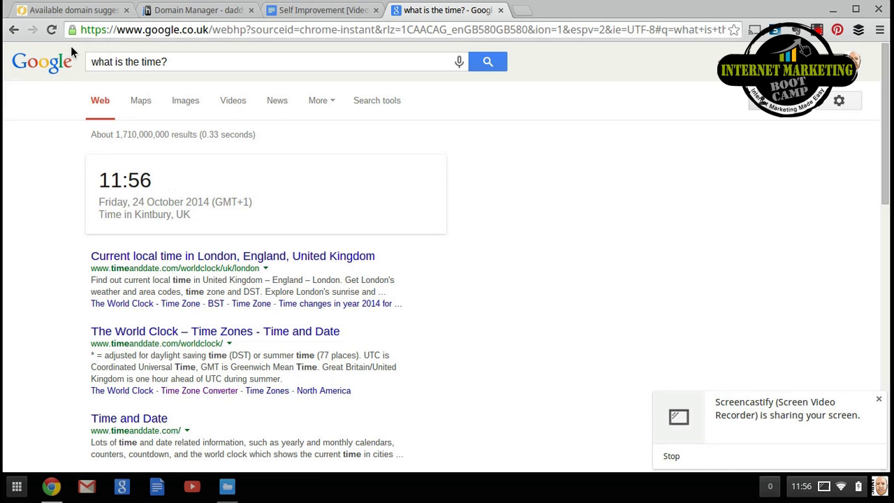
{"action": "left_click", "coordinate": [70, 10]}
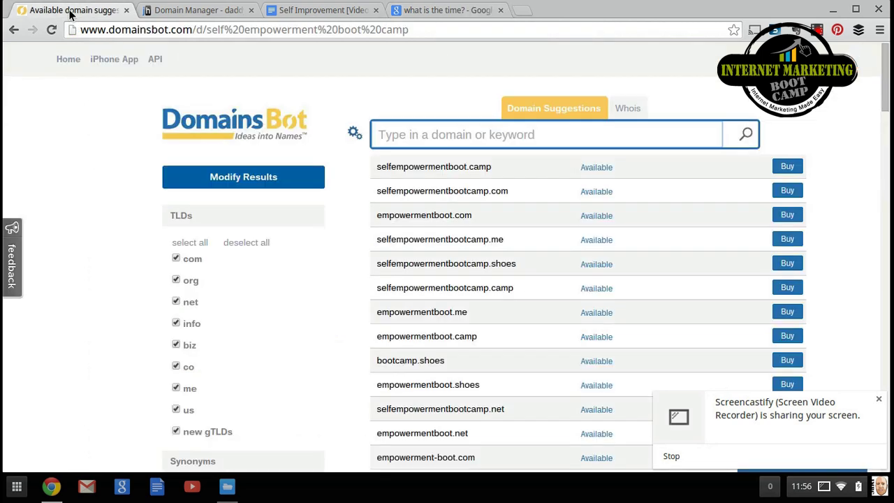
{"action": "type", "text": "self"}
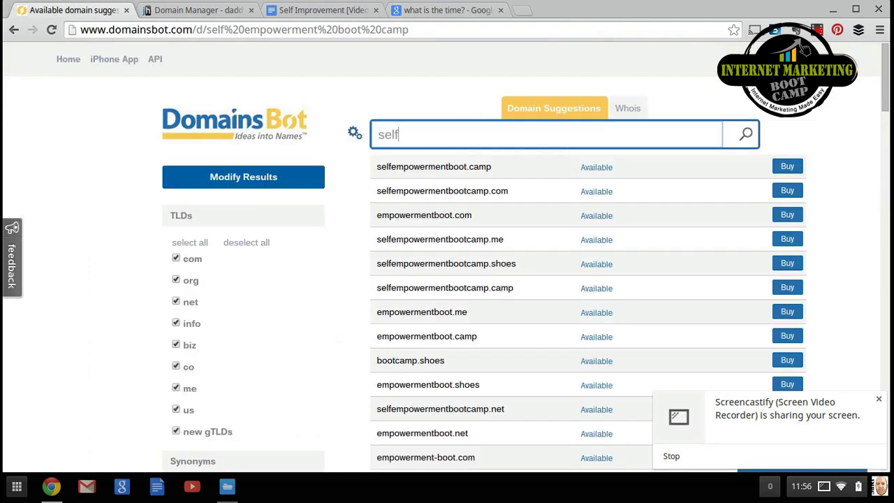
{"action": "type", "text": " empowerment boot camp"}
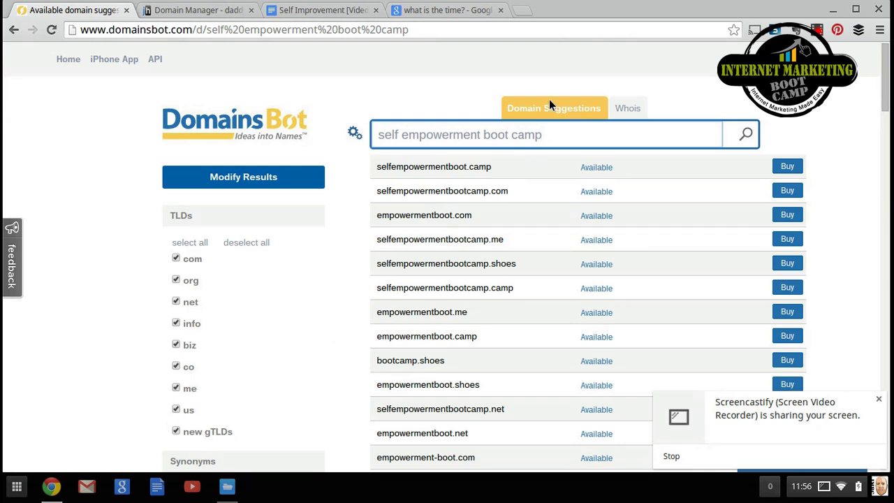
{"action": "left_click", "coordinate": [743, 138]}
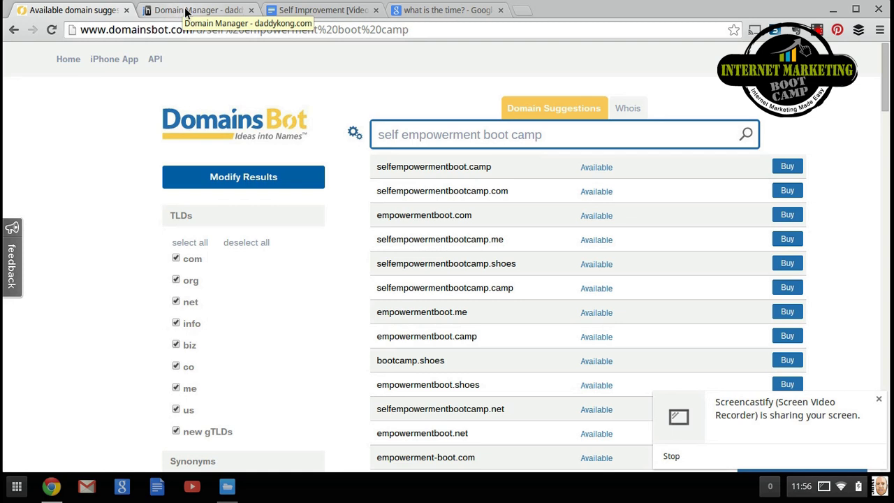
Check selfempowermentbootcamp.com in Just Host's domain search, finding .com taken and .biz/.co/.info available
{"action": "left_click", "coordinate": [187, 11]}
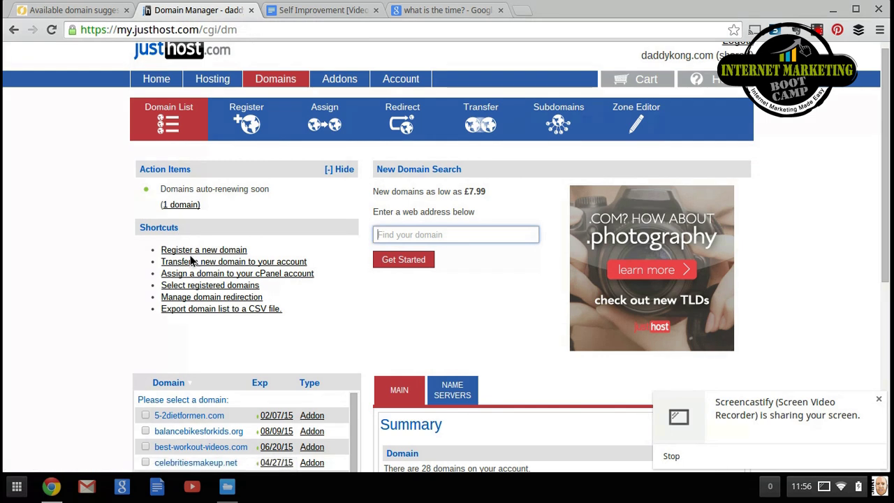
{"action": "left_click", "coordinate": [378, 234]}
{"action": "type", "text": "selfempowermentbootcamp.com"}
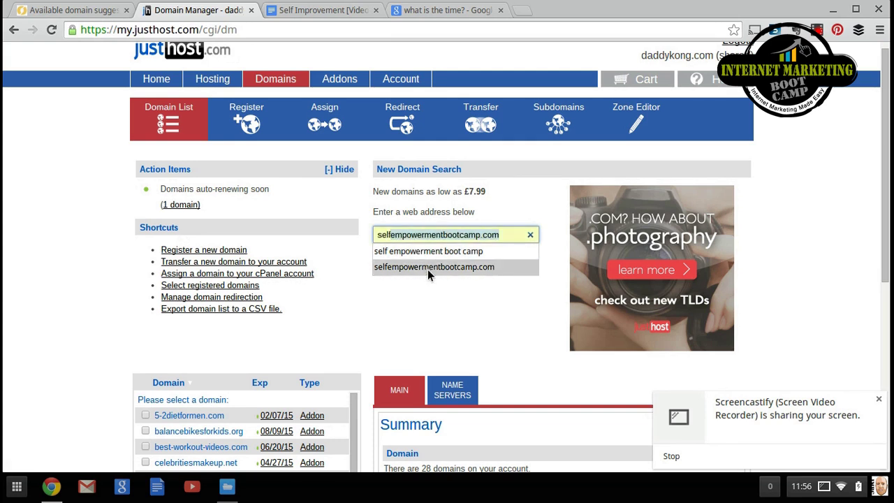
{"action": "left_click", "coordinate": [428, 269]}
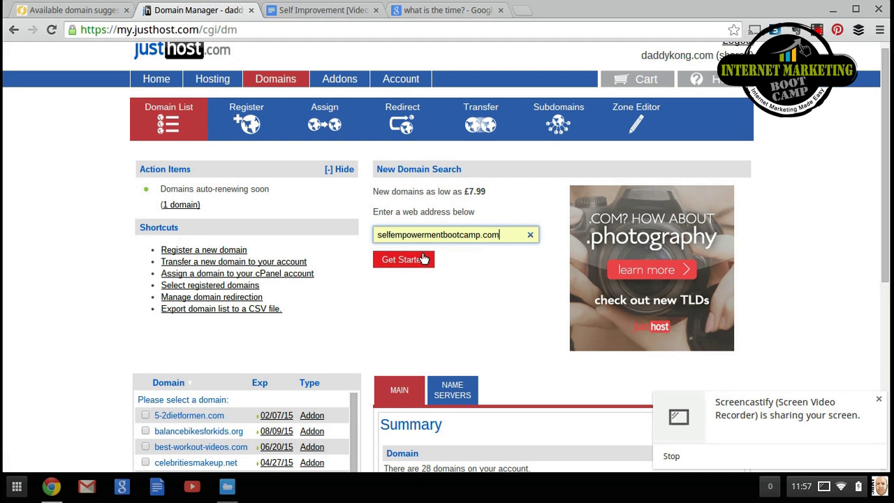
{"action": "left_click", "coordinate": [423, 259]}
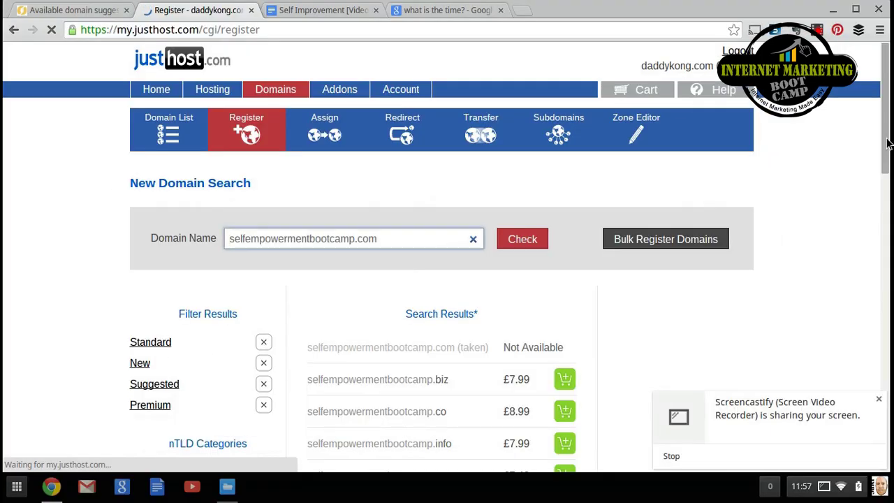
{"action": "left_click_drag", "start_coordinate": [885, 145], "coordinate": [884, 177]}
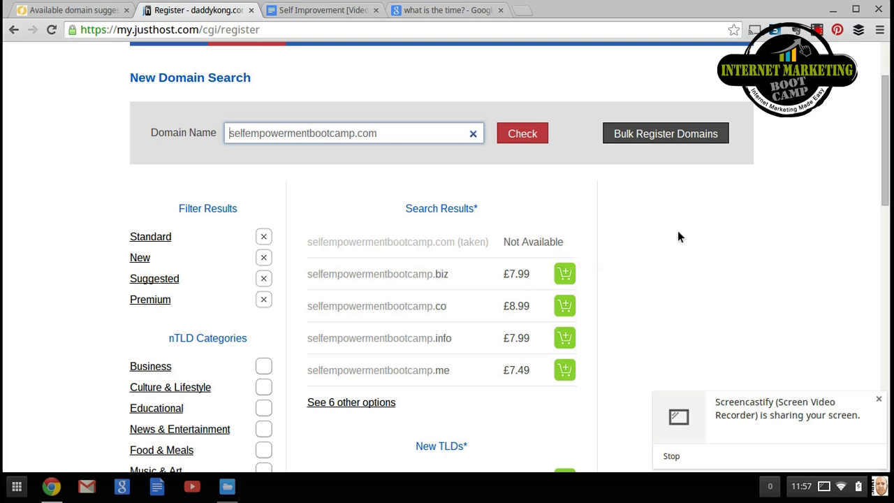
{"action": "scroll", "coordinate": [884, 183], "scroll_direction": "up", "scroll_amount": 3}
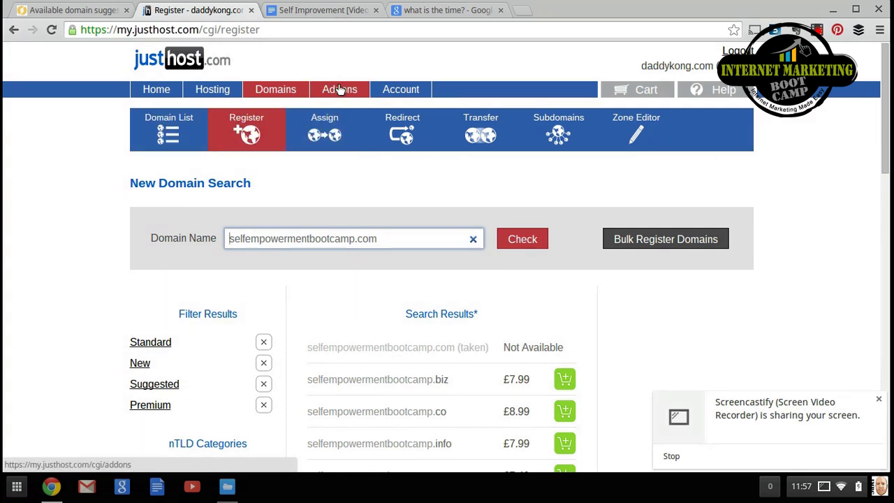
From the Just Host account home, dismiss the welcome guide and start Install WordPress
{"action": "left_click", "coordinate": [149, 91]}
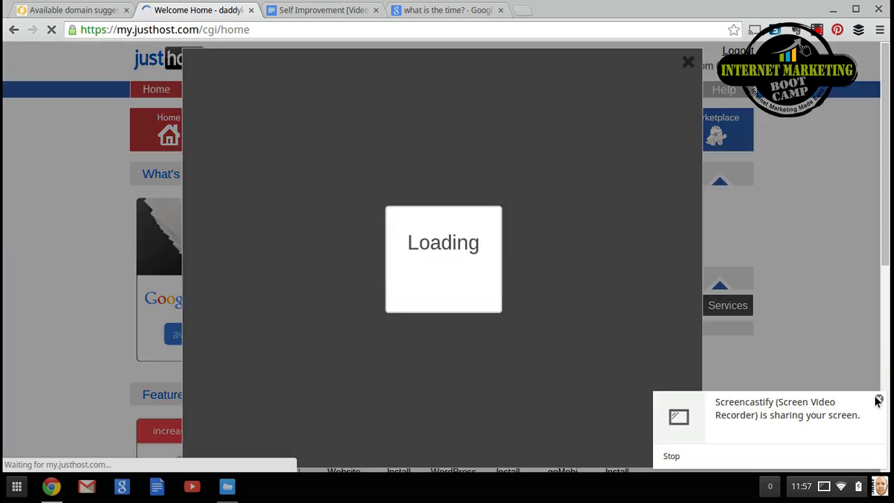
{"action": "left_click", "coordinate": [879, 399]}
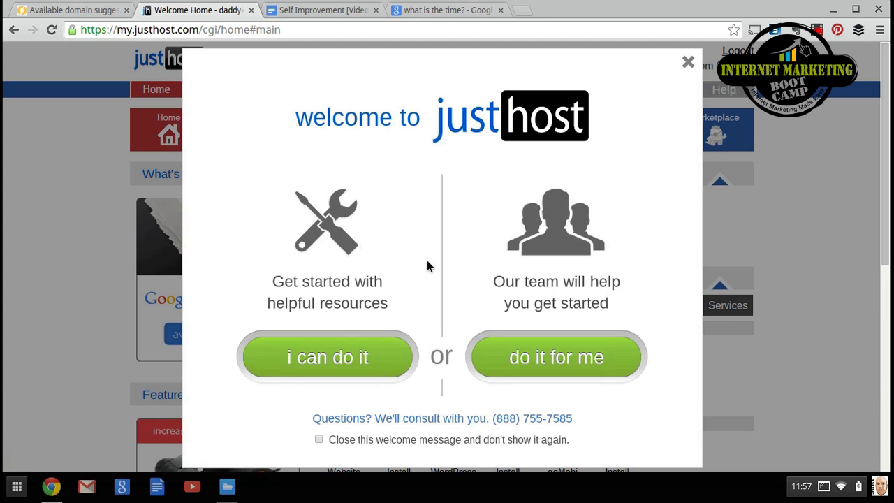
{"action": "left_click", "coordinate": [325, 349]}
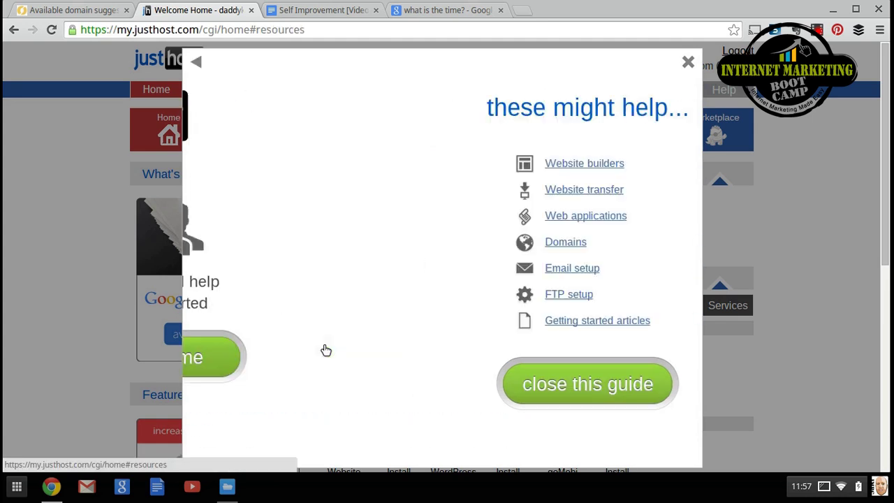
{"action": "left_click", "coordinate": [688, 67]}
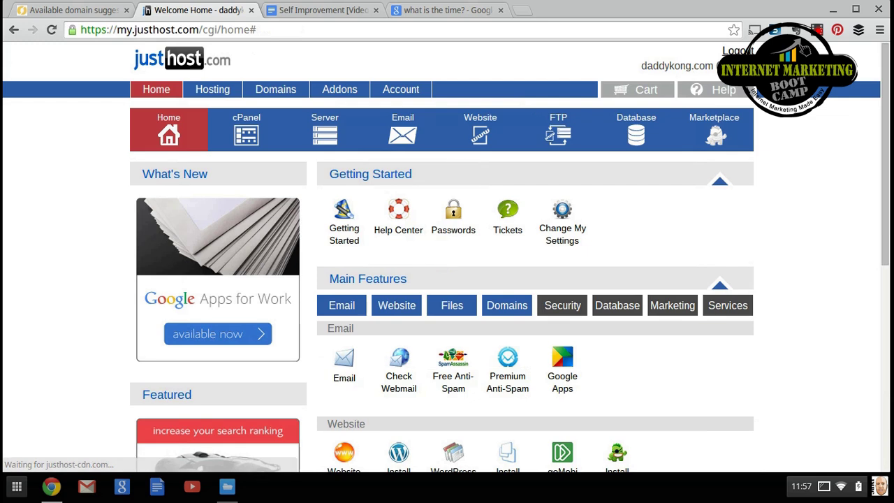
{"action": "scroll", "coordinate": [882, 104], "scroll_direction": "down", "scroll_amount": 1}
{"action": "scroll", "coordinate": [882, 105], "scroll_direction": "down", "scroll_amount": 3}
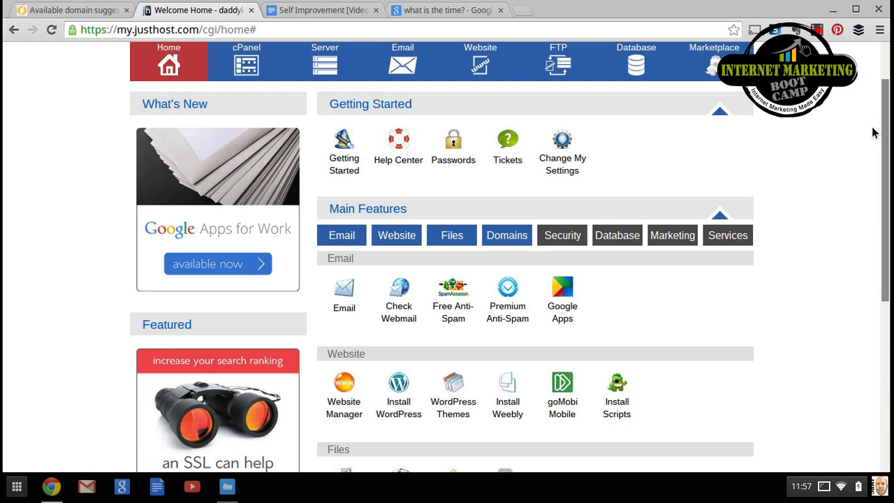
{"action": "left_click", "coordinate": [399, 308]}
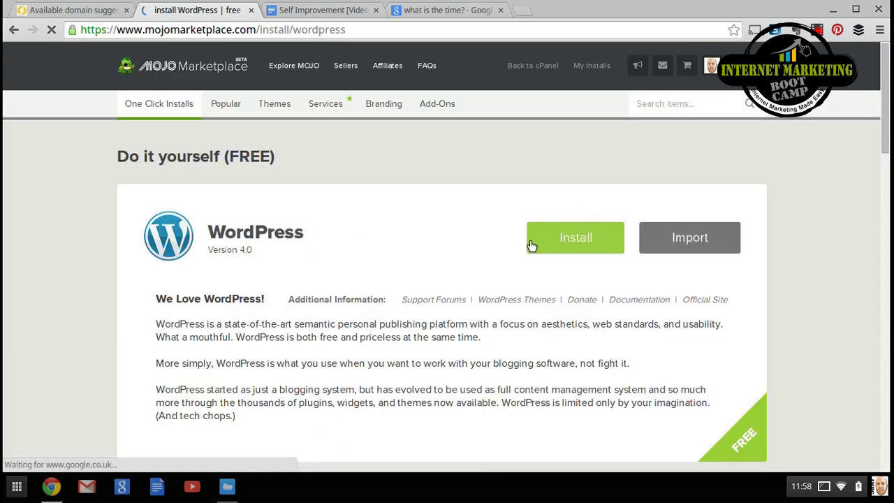
Begin the free WordPress install with selfempowermentbootcamp.com as the target domain
{"action": "left_click", "coordinate": [568, 243]}
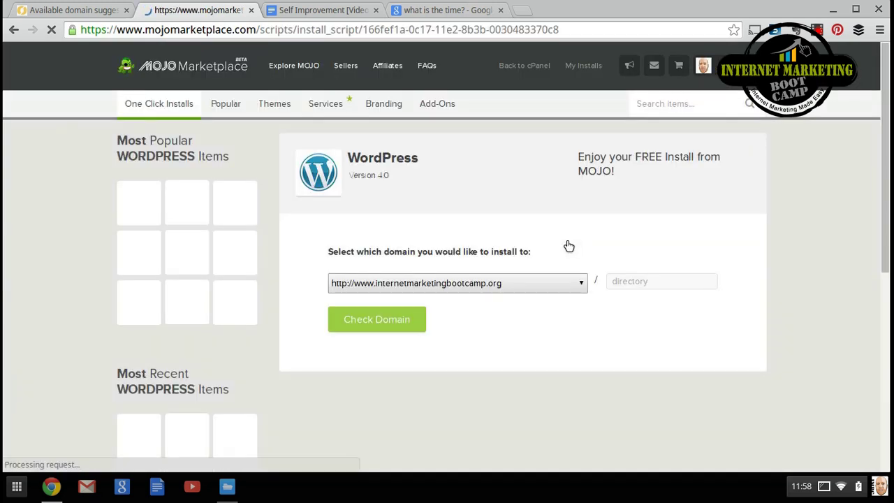
{"action": "left_click", "coordinate": [584, 285]}
{"action": "left_click", "coordinate": [582, 284]}
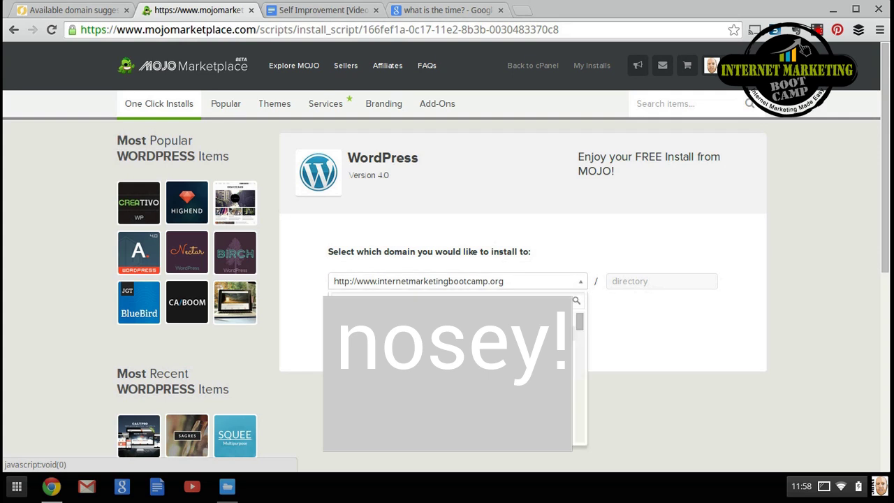
{"action": "key", "text": "Return"}
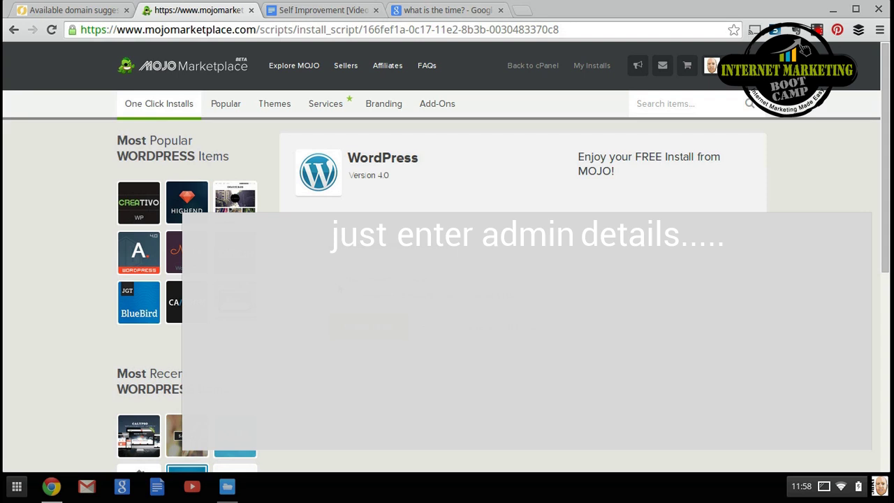
Show advanced options and replace the site title with 'Self Empowerment Boot Camp'
{"action": "left_click", "coordinate": [340, 287]}
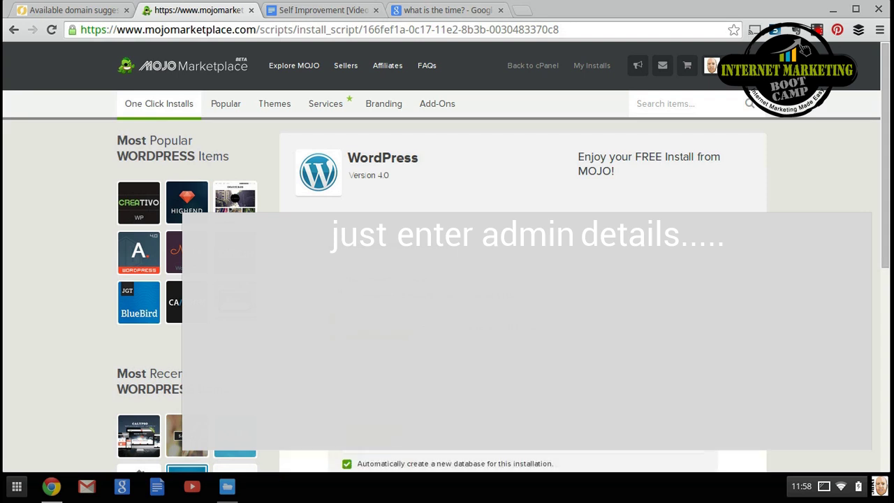
{"action": "left_click_drag", "start_coordinate": [888, 220], "coordinate": [873, 300]}
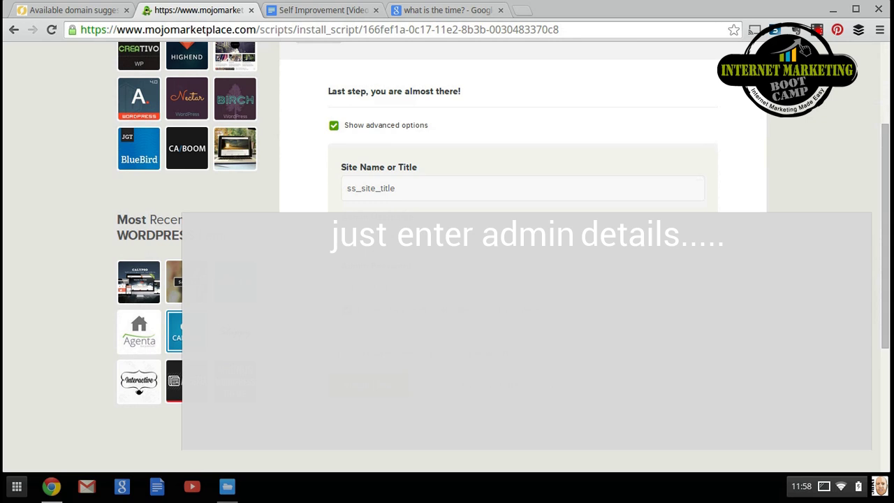
{"action": "left_click_drag", "start_coordinate": [405, 191], "coordinate": [306, 192]}
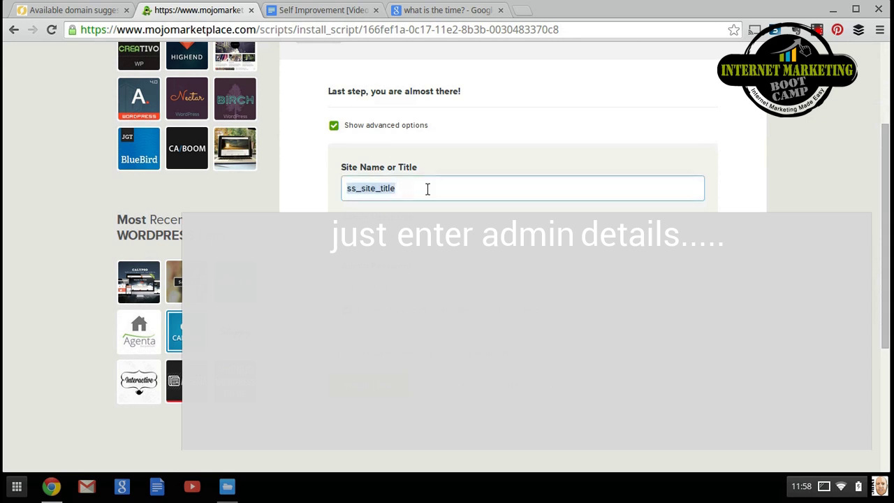
{"action": "type", "text": "Self Empowerment Boot Camp"}
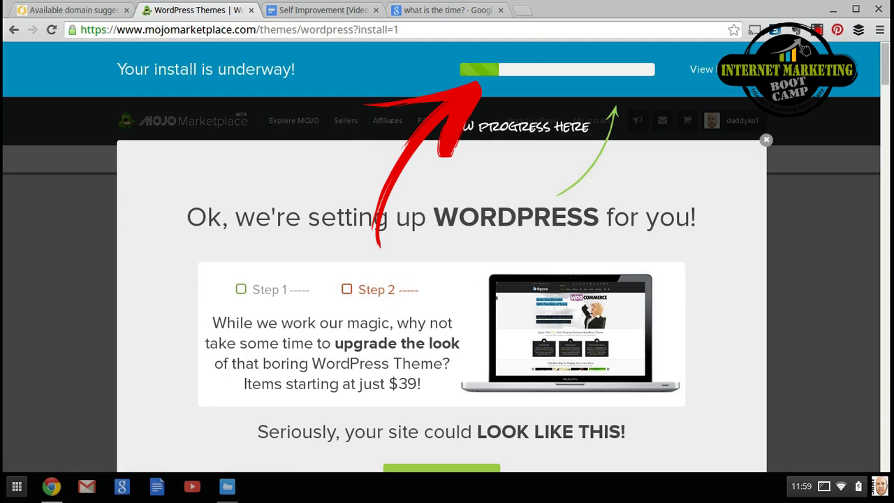
Close the setting-up WordPress promotion while the install runs to completion
{"action": "scroll", "coordinate": [885, 62], "scroll_direction": "down", "scroll_amount": 2}
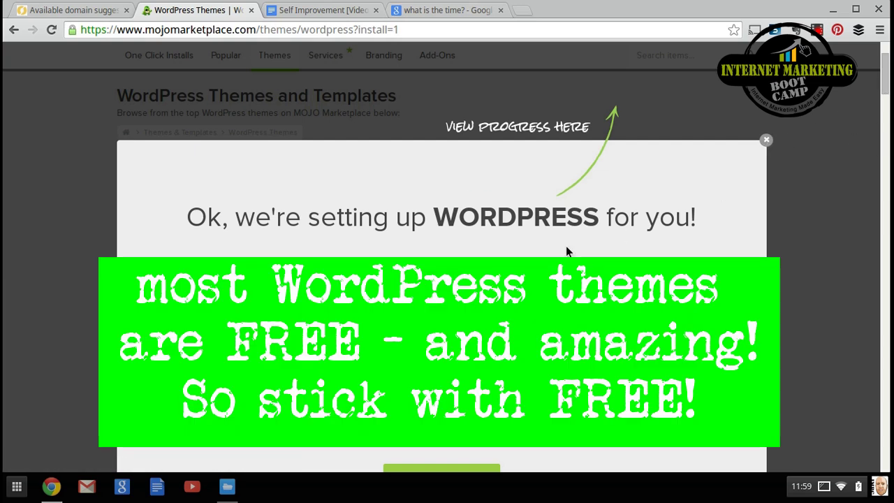
{"action": "left_click", "coordinate": [767, 140]}
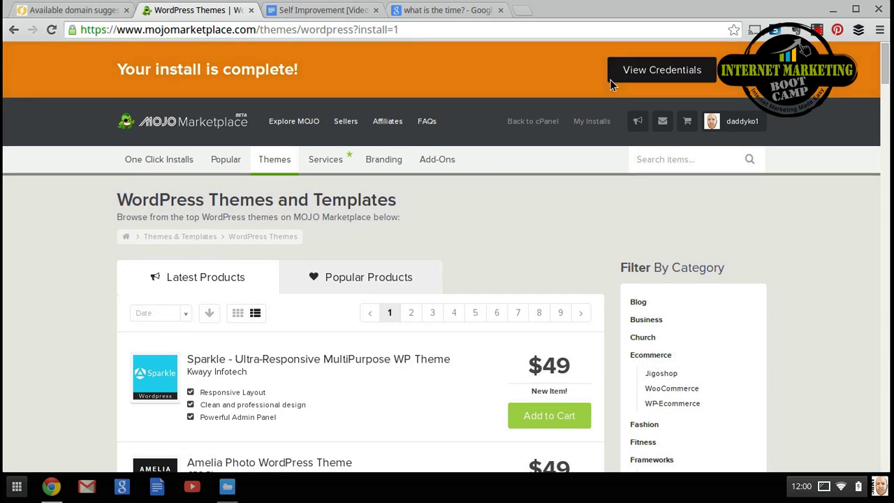
Bring up the credentials for the finished install from the Notification Center alert
{"action": "left_click", "coordinate": [688, 72]}
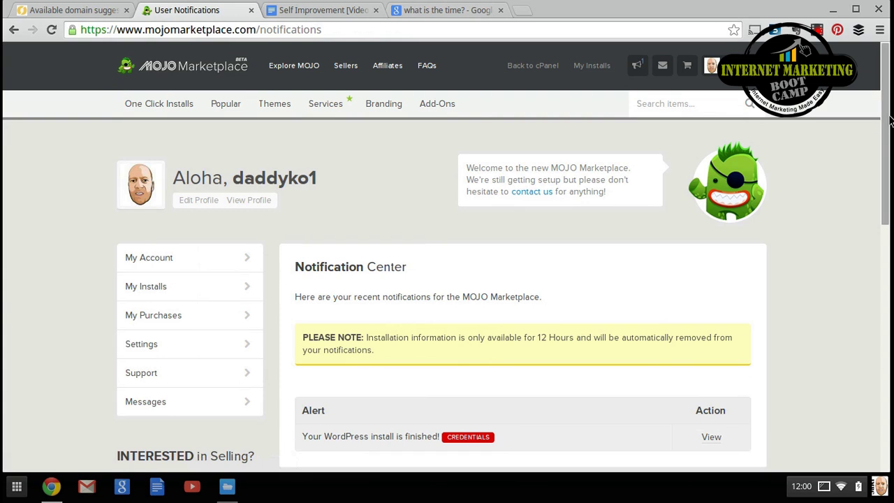
{"action": "mouse_move", "coordinate": [891, 121]}
{"action": "left_mouse_down"}
{"action": "mouse_move", "coordinate": [889, 191]}
{"action": "mouse_move", "coordinate": [873, 156]}
{"action": "left_mouse_up"}
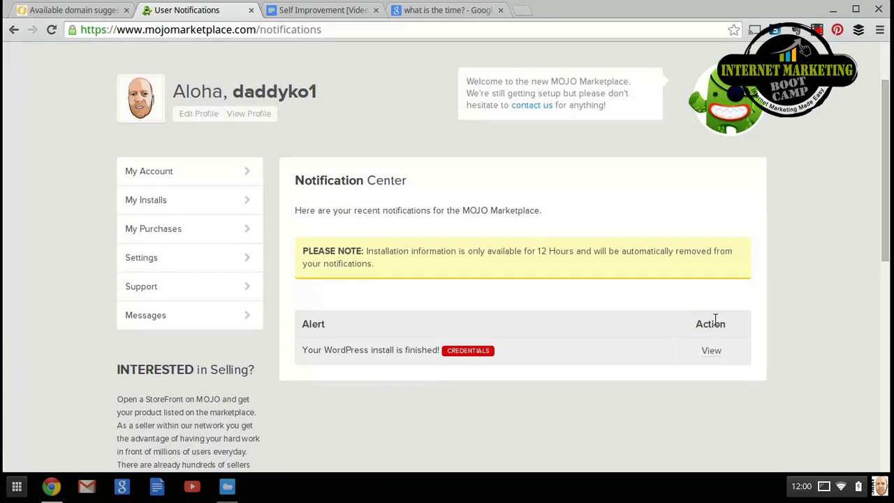
{"action": "left_click", "coordinate": [711, 351]}
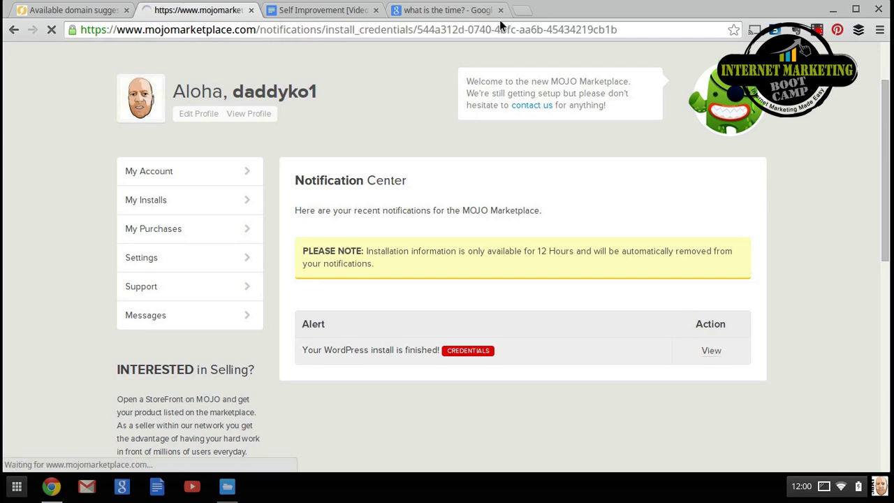
{"action": "left_click", "coordinate": [523, 12]}
{"action": "type", "text": "www."}
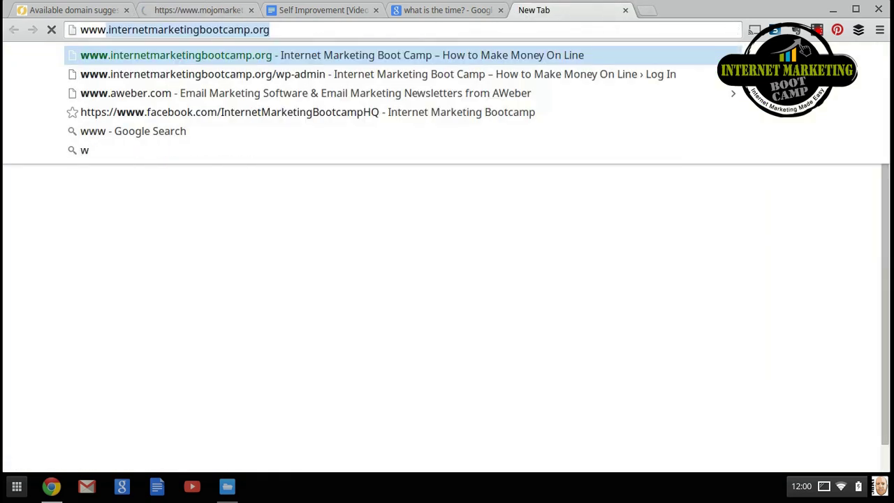
{"action": "type", "text": "in"}
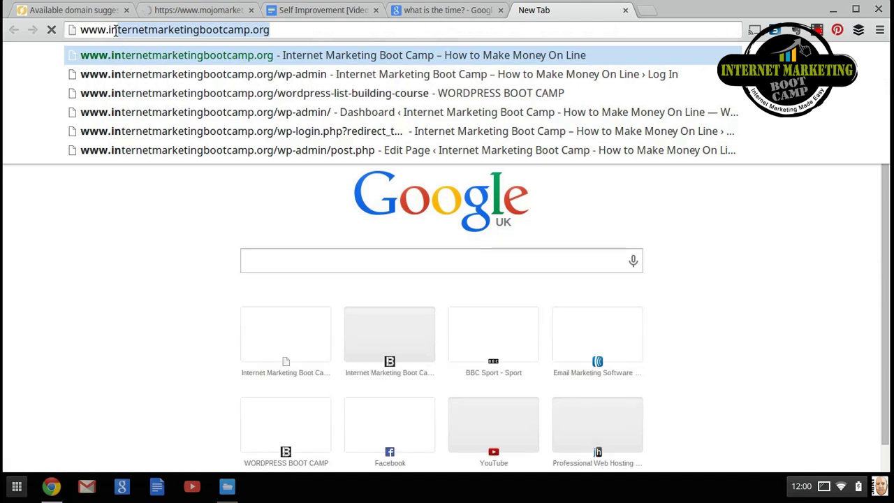
{"action": "key", "text": "BackSpace"}
{"action": "key", "text": "BackSpace"}
{"action": "key", "text": "BackSpace"}
{"action": "type", "text": "ss"}
{"action": "key", "text": "BackSpace"}
{"action": "key", "text": "BackSpace"}
{"action": "type", "text": "elfempowermentbootcamp.com"}
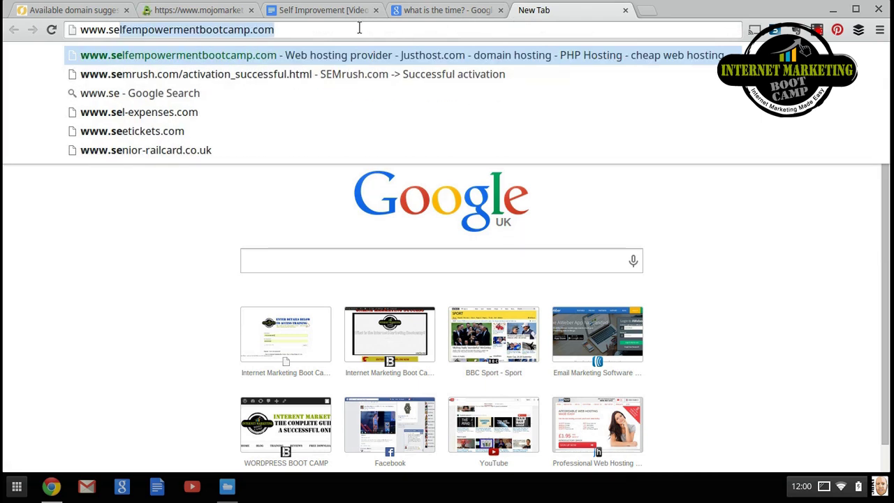
{"action": "left_click", "coordinate": [361, 28]}
{"action": "key", "text": "Return"}
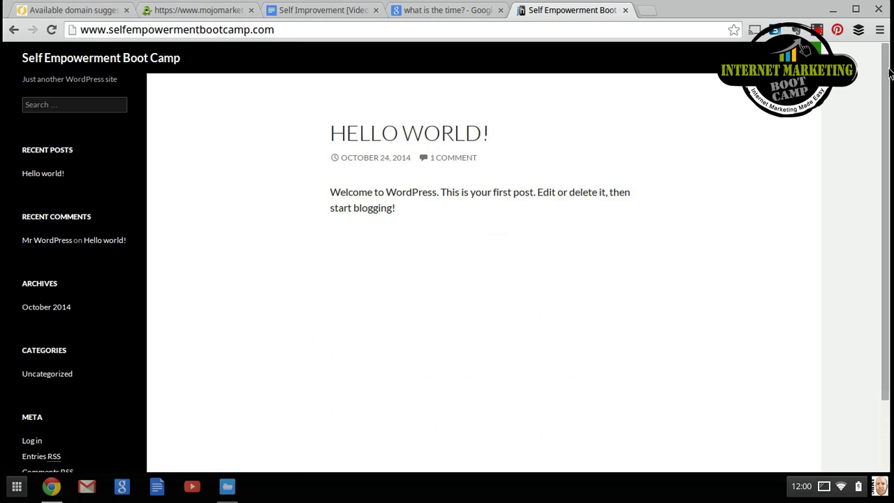
Browse the site's Sample Page, then return to the home page's Hello World! post
{"action": "left_click", "coordinate": [32, 440]}
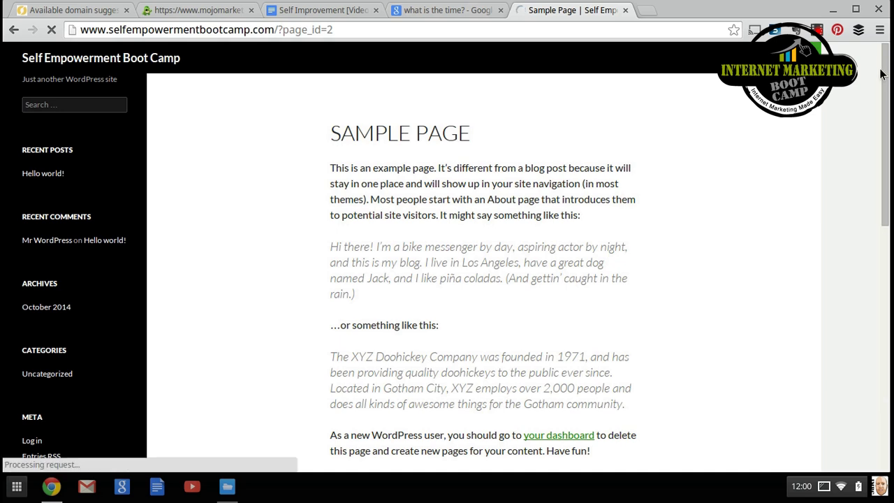
{"action": "scroll", "coordinate": [873, 168], "scroll_direction": "down", "scroll_amount": 1}
{"action": "scroll", "coordinate": [851, 241], "scroll_direction": "down", "scroll_amount": 3}
{"action": "scroll", "coordinate": [852, 259], "scroll_direction": "down", "scroll_amount": 3}
{"action": "scroll", "coordinate": [854, 280], "scroll_direction": "up", "scroll_amount": 7}
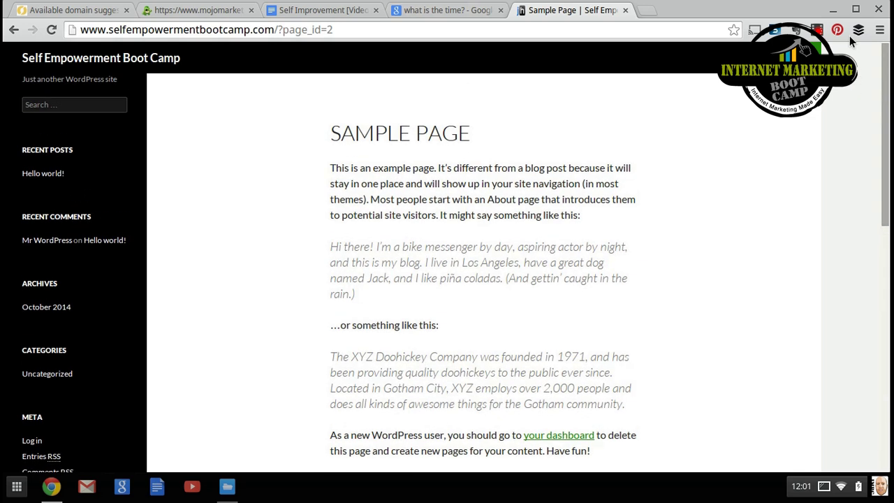
{"action": "left_click", "coordinate": [123, 60]}
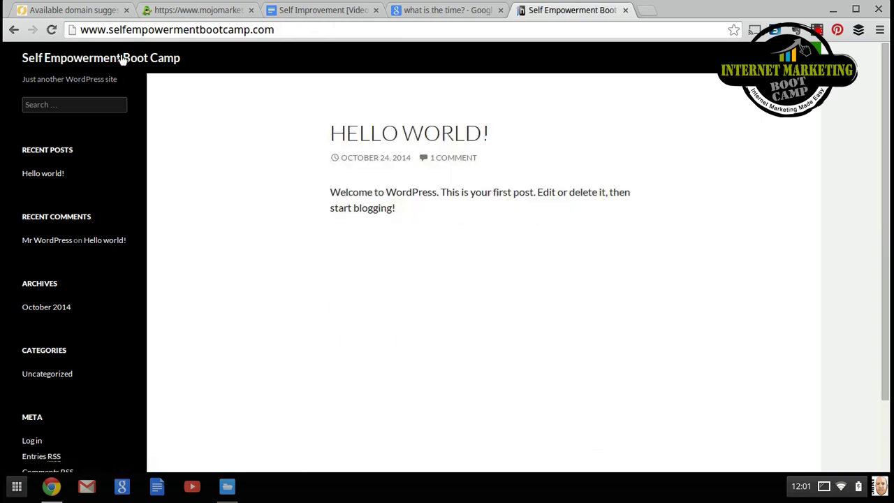
{"action": "left_click", "coordinate": [283, 25]}
{"action": "type", "text": "/"}
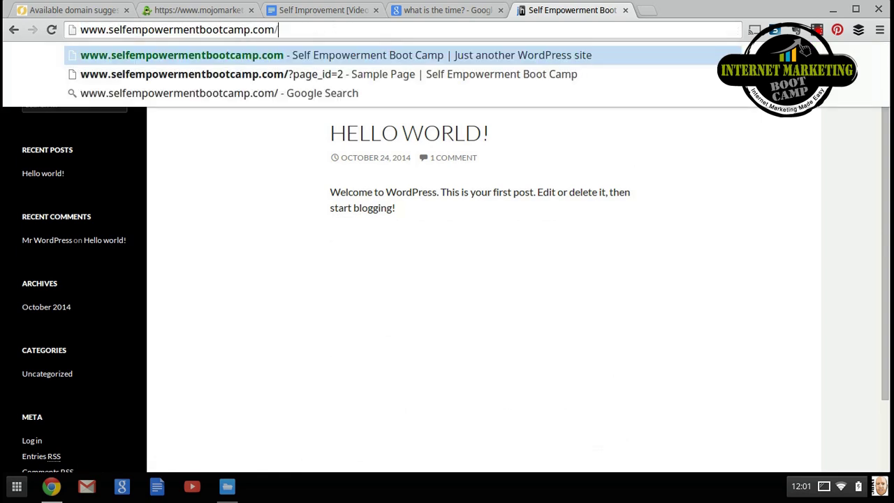
{"action": "key", "text": "BackSpace"}
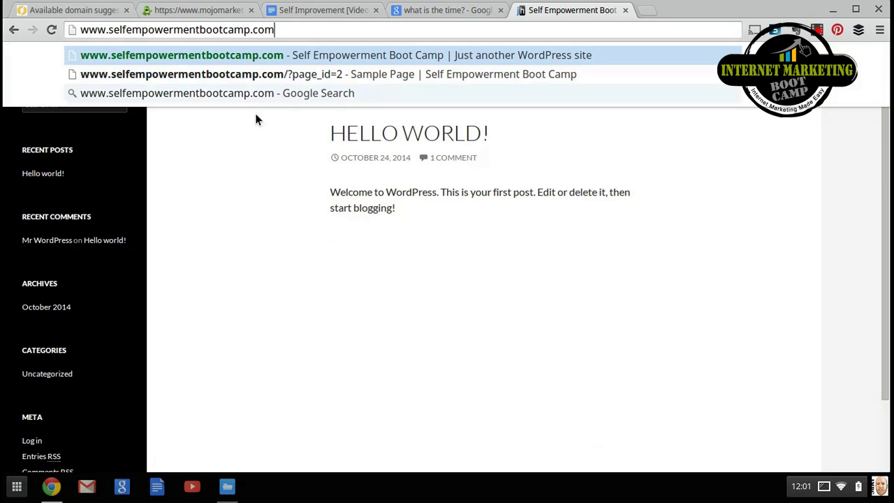
{"action": "key", "text": "Return"}
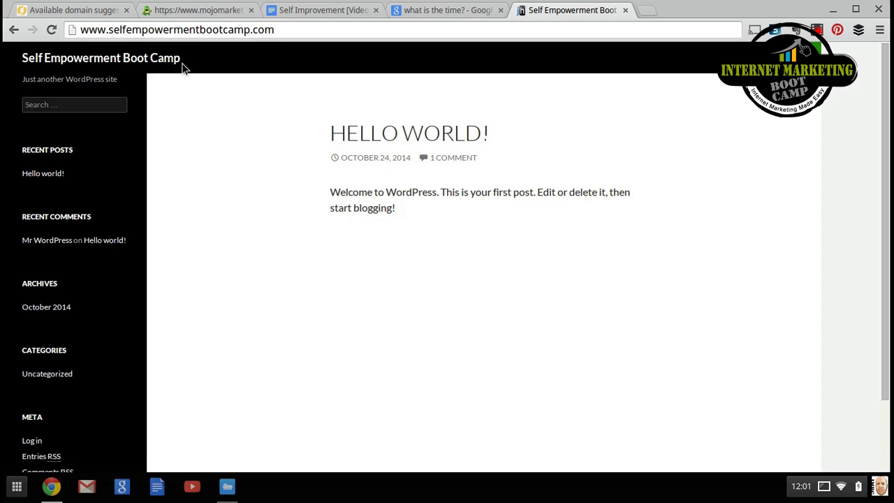
{"action": "left_click", "coordinate": [190, 32]}
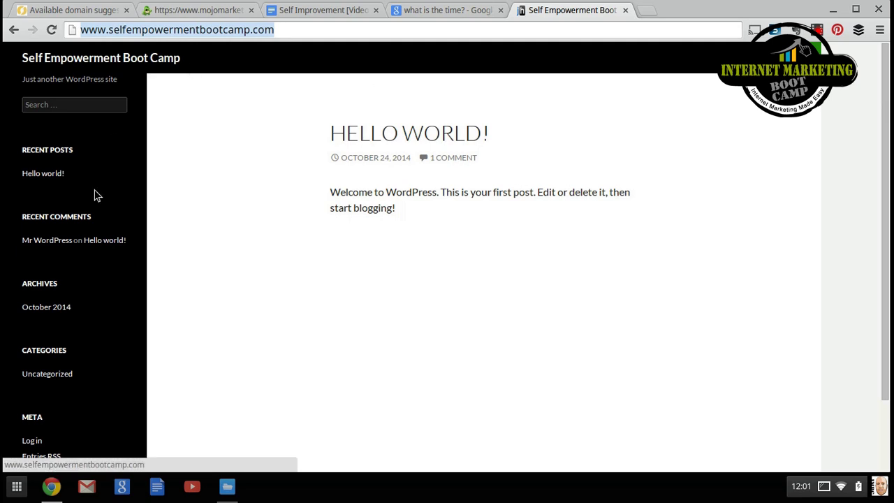
{"action": "left_click", "coordinate": [310, 35]}
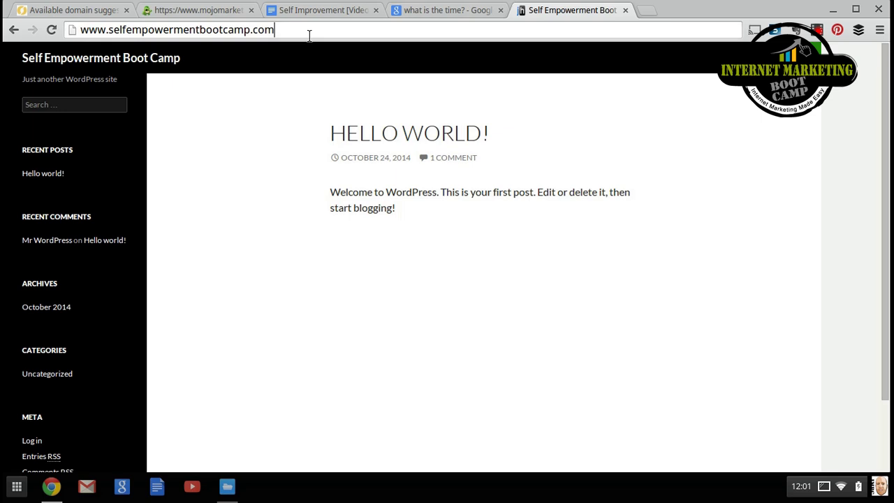
Rerun the 'what is the time?' Google search, then return to the Self Empowerment Boot Camp site
{"action": "left_click", "coordinate": [450, 13]}
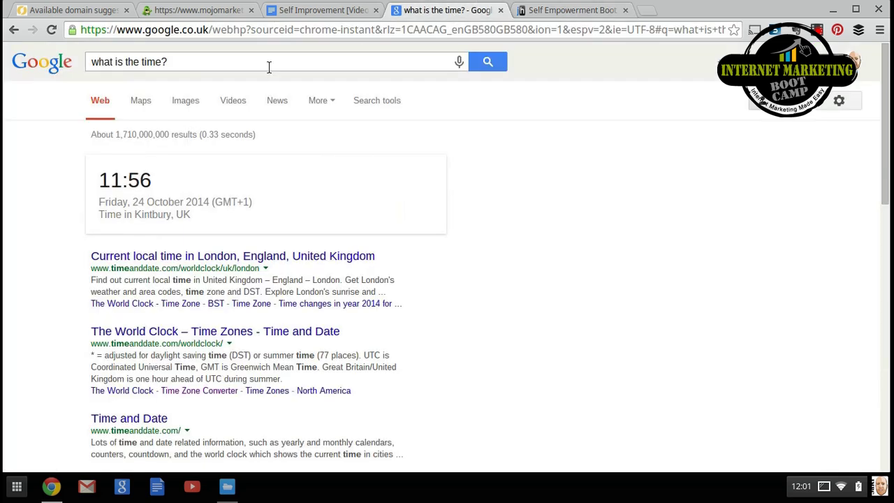
{"action": "left_click", "coordinate": [173, 61]}
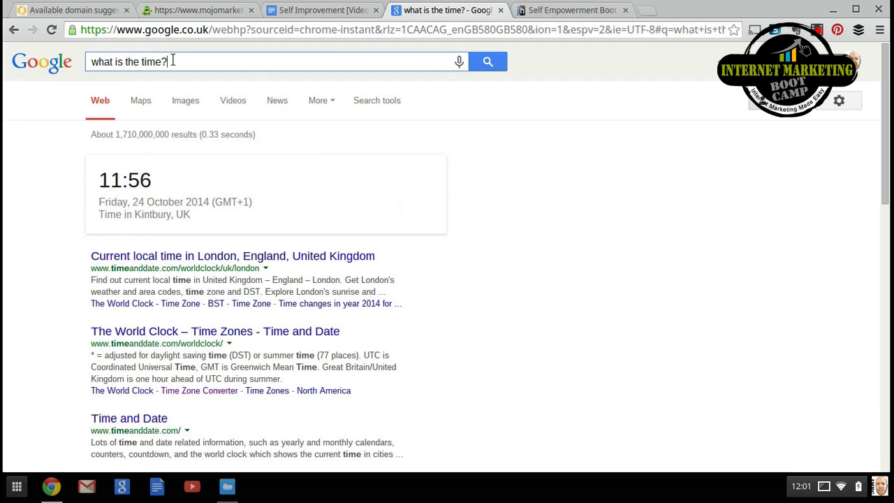
{"action": "left_click", "coordinate": [489, 61]}
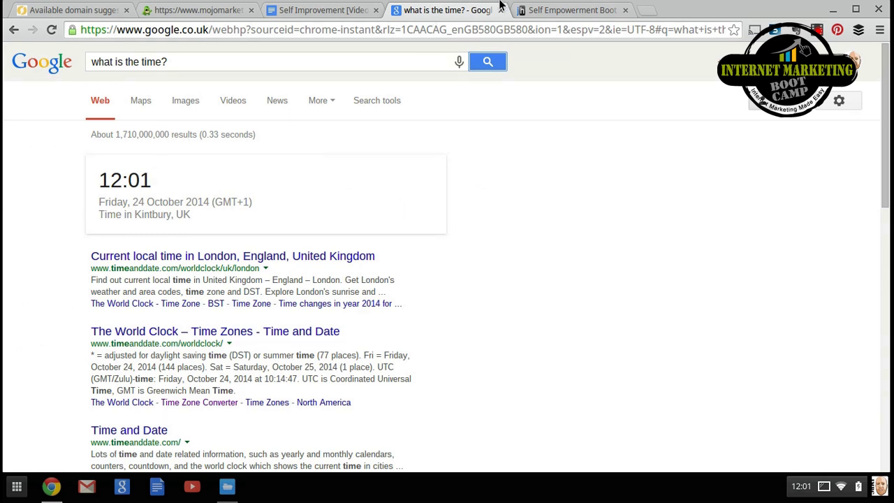
{"action": "left_click", "coordinate": [549, 10]}
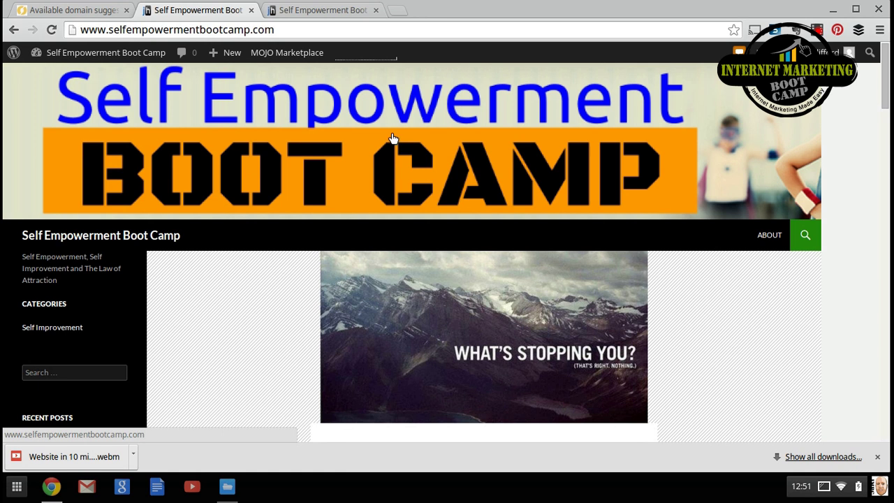
Scroll the customized home page and go to the '7 Top Self Improvement Tips' post
{"action": "mouse_move", "coordinate": [886, 68]}
{"action": "left_mouse_down"}
{"action": "mouse_move", "coordinate": [884, 159]}
{"action": "mouse_move", "coordinate": [885, 142]}
{"action": "left_mouse_up"}
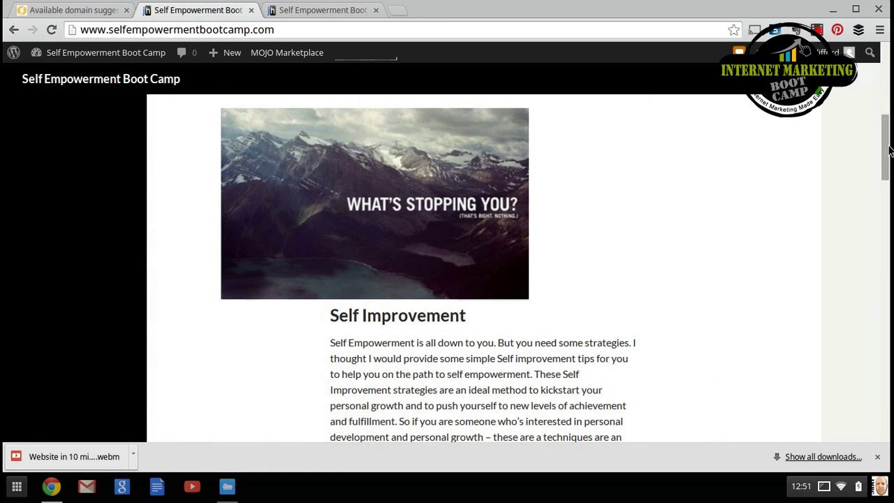
{"action": "mouse_move", "coordinate": [890, 150]}
{"action": "left_mouse_down"}
{"action": "mouse_move", "coordinate": [881, 48]}
{"action": "mouse_move", "coordinate": [883, 85]}
{"action": "left_mouse_up"}
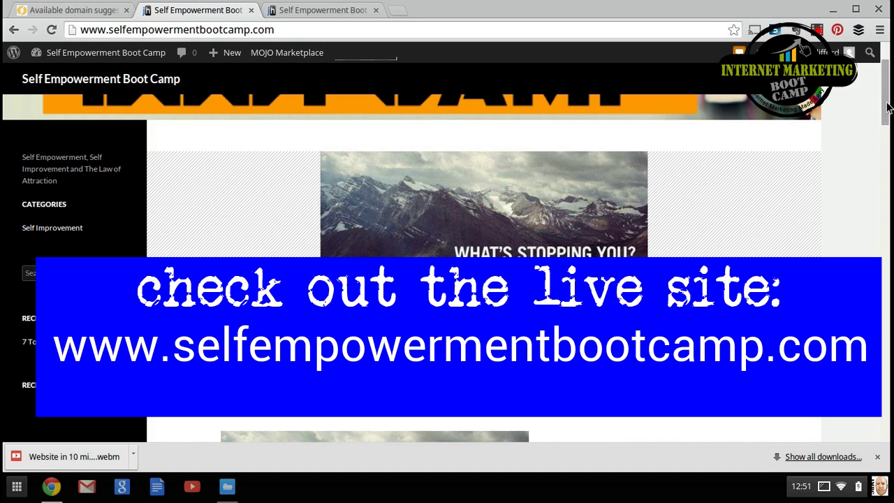
{"action": "left_click", "coordinate": [482, 335]}
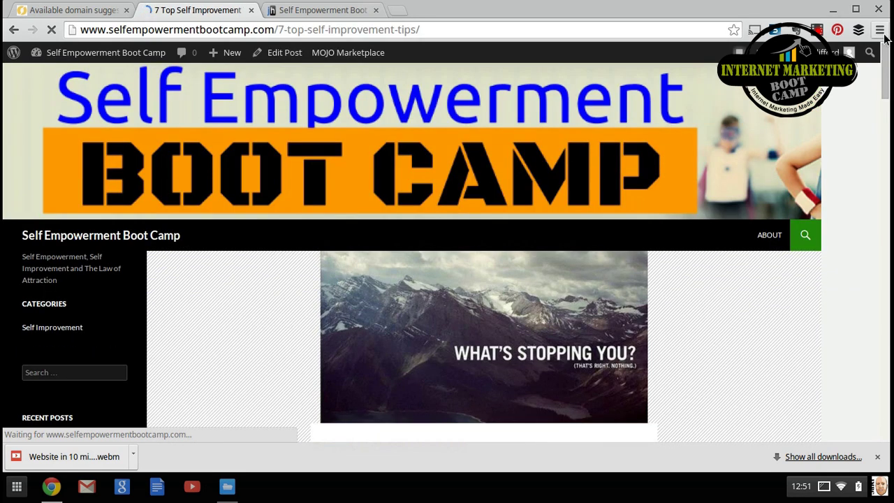
{"action": "scroll", "coordinate": [888, 77], "scroll_direction": "down", "scroll_amount": 2}
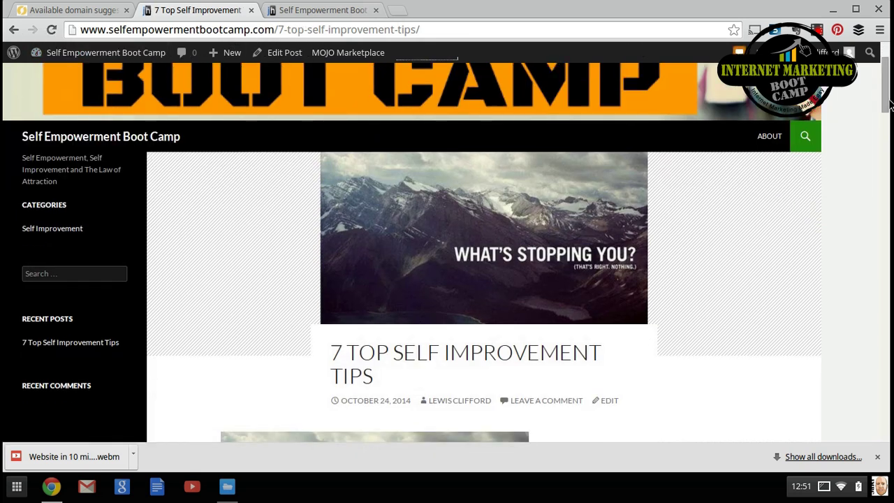
{"action": "scroll", "coordinate": [885, 114], "scroll_direction": "down", "scroll_amount": 1}
{"action": "mouse_move", "coordinate": [886, 114]}
{"action": "left_mouse_down"}
{"action": "mouse_move", "coordinate": [883, 245]}
{"action": "mouse_move", "coordinate": [884, 100]}
{"action": "left_mouse_up"}
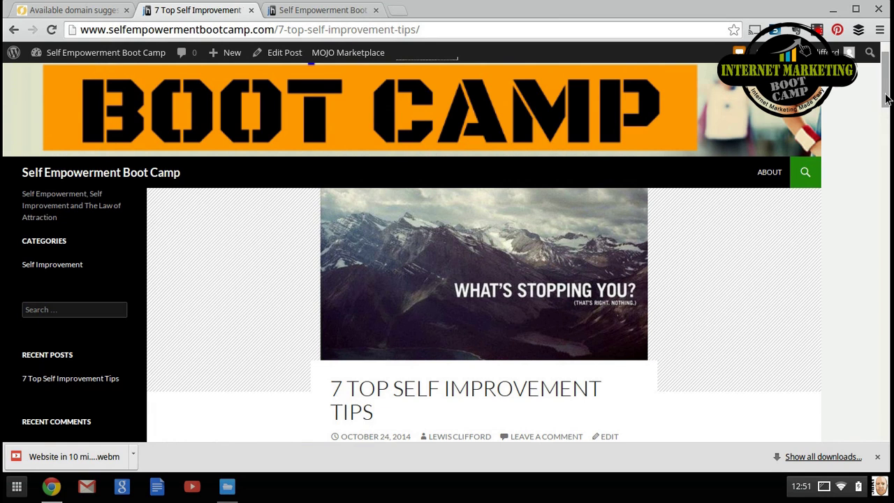
{"action": "left_click_drag", "start_coordinate": [883, 100], "coordinate": [883, 91]}
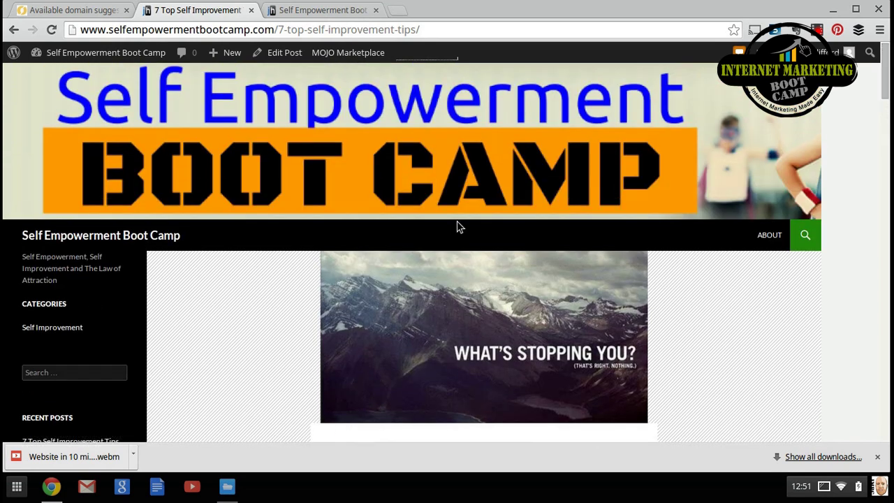
{"action": "left_click_drag", "start_coordinate": [884, 90], "coordinate": [872, 203]}
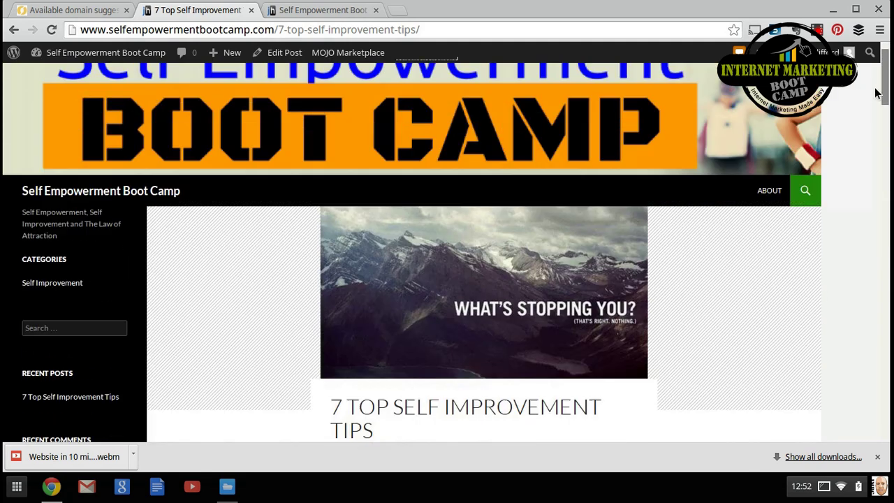
{"action": "left_click_drag", "start_coordinate": [872, 203], "coordinate": [879, 82]}
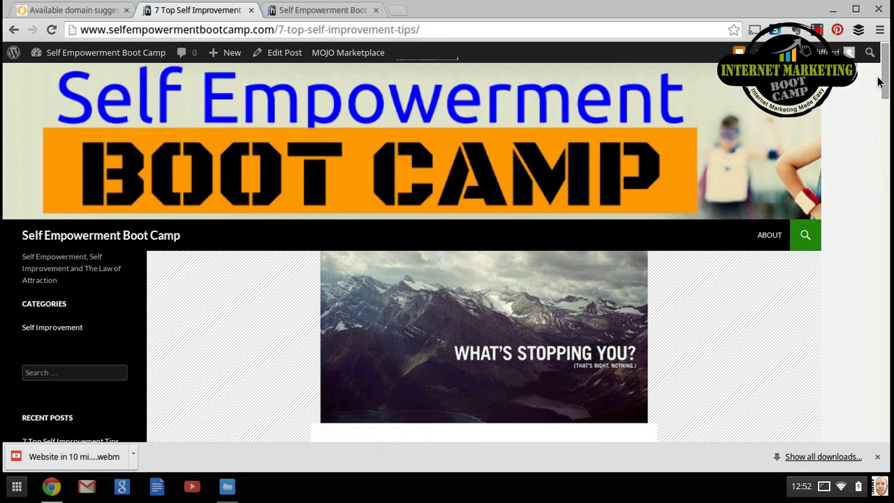